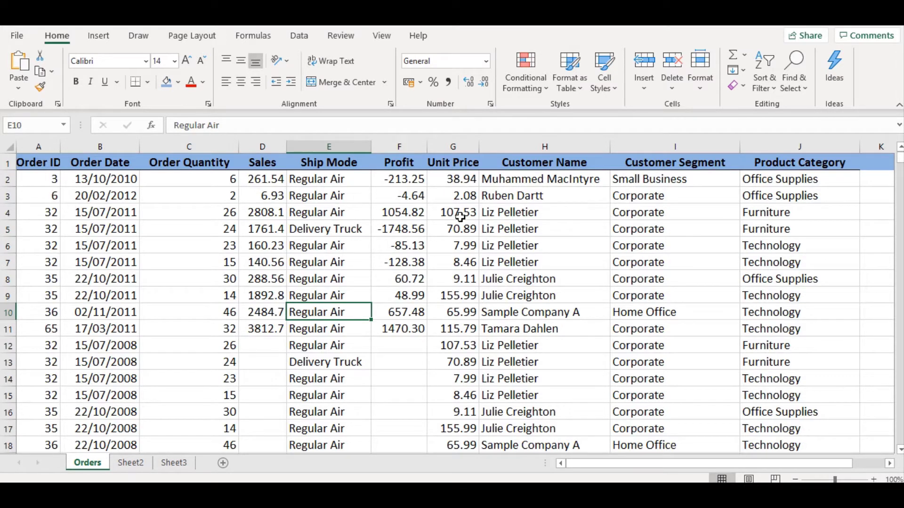
Step: Select the whole Orders sheet and scroll down through the records
left_click(10, 147)
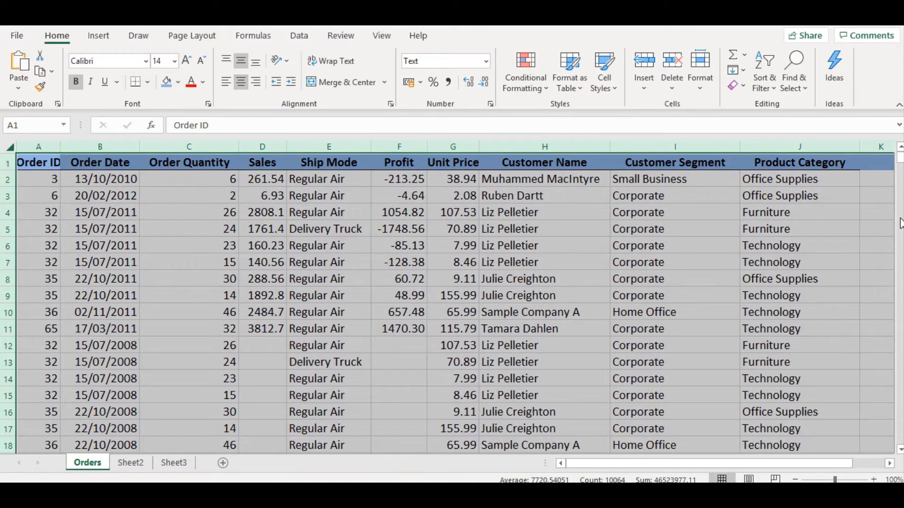
scroll(900, 223, "down", 20)
scroll(451, 301, "down", 20)
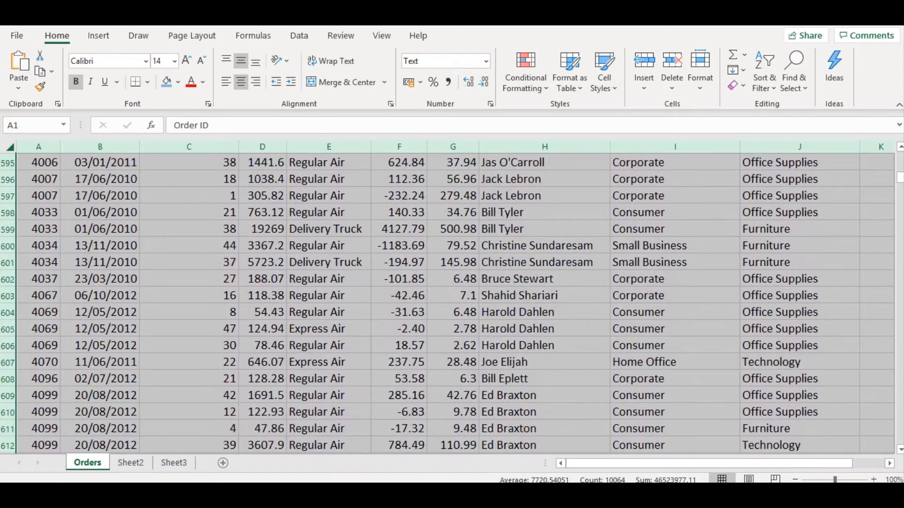
scroll(884, 241, "down", 18)
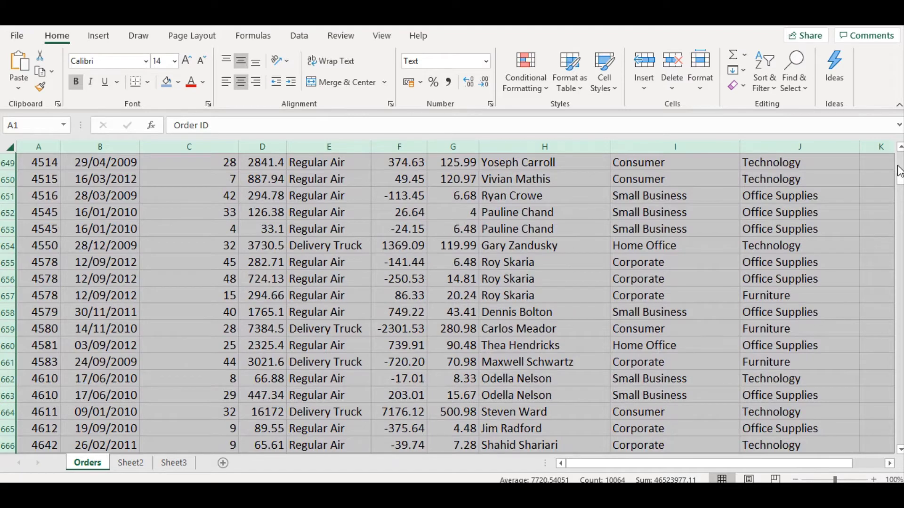
left_click_drag(899, 181, 900, 149)
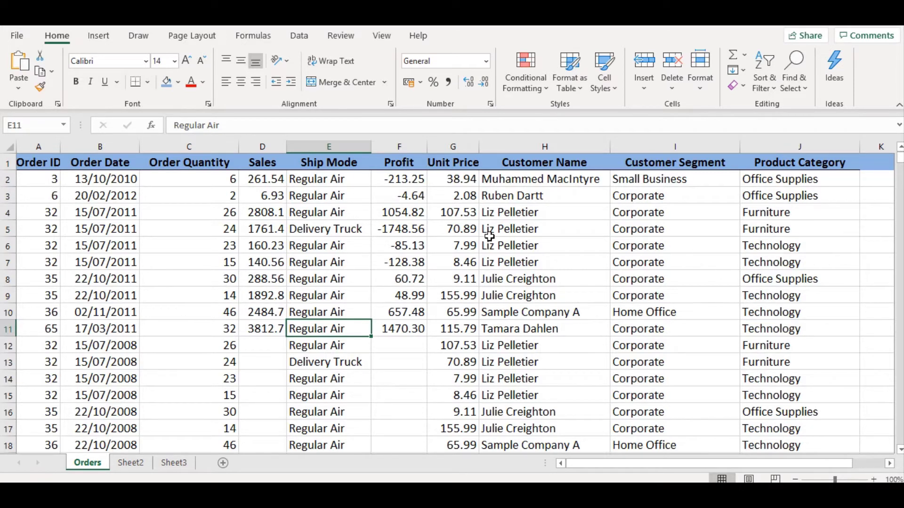
Step: Insert five blank rows at rows 5–9, pushing the records down to row 10
left_click_drag(8, 229, 9, 294)
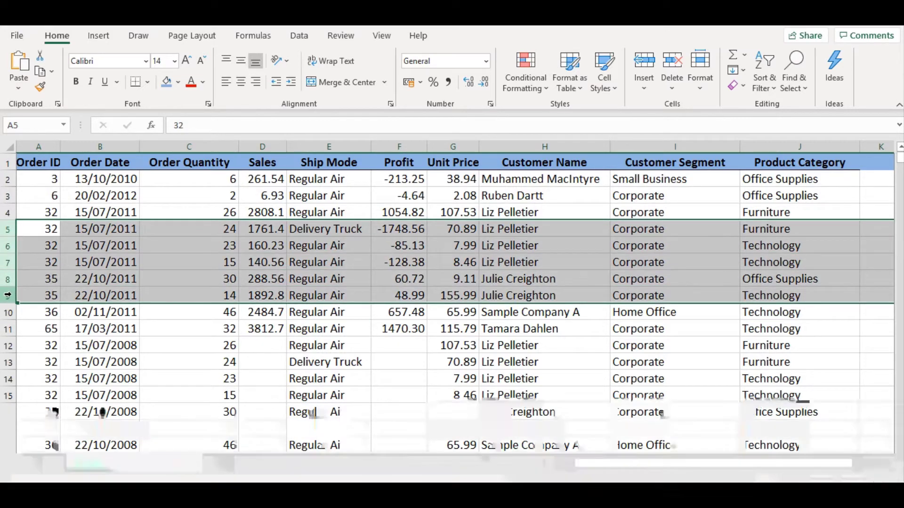
right_click(137, 260)
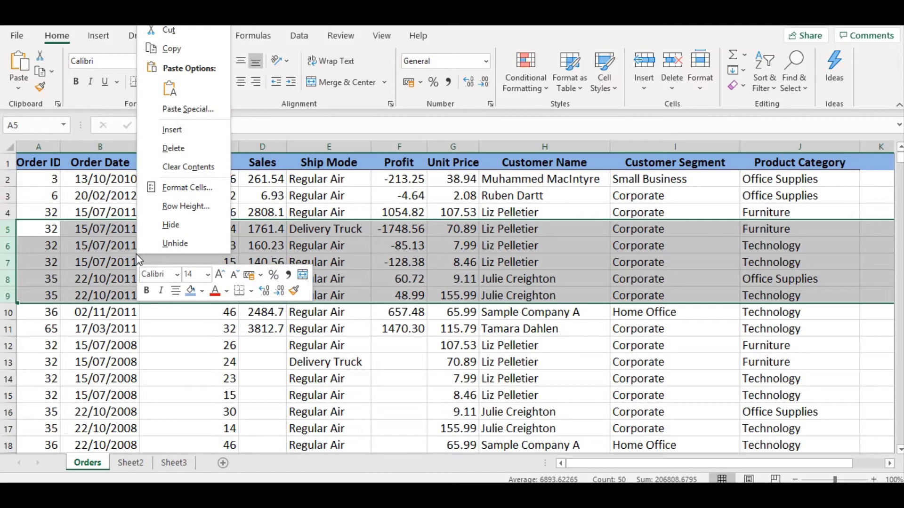
left_click(172, 135)
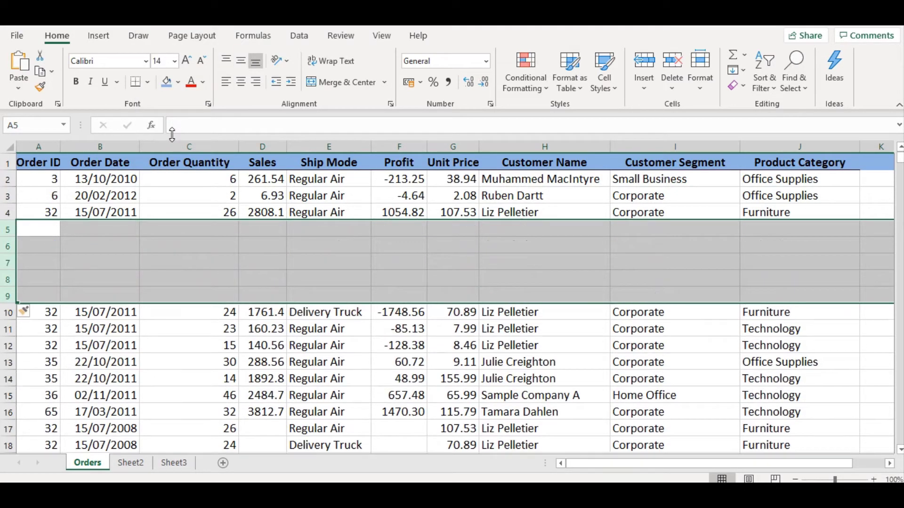
left_click(163, 249)
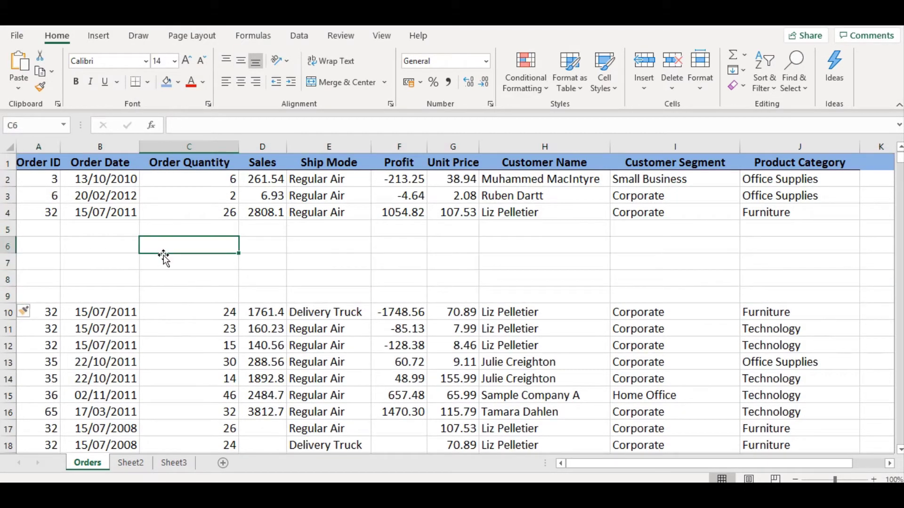
left_click_drag(7, 238, 7, 295)
left_click(153, 343)
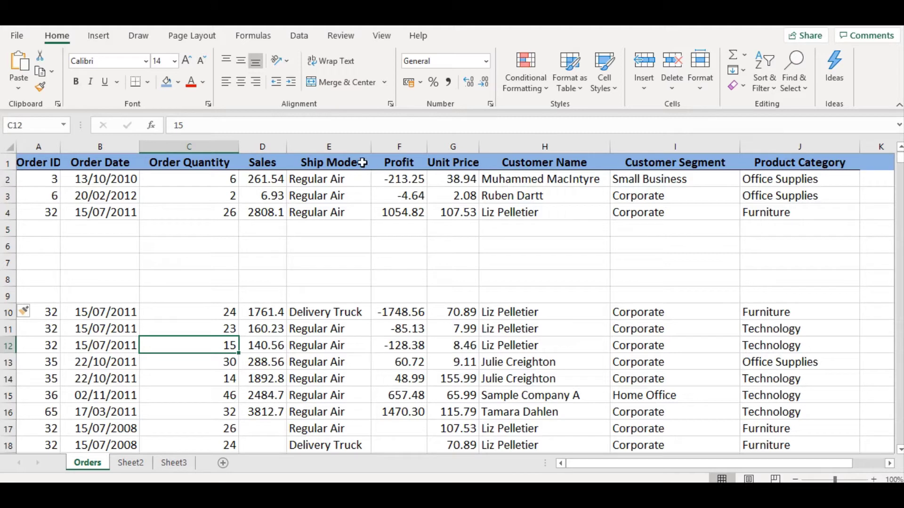
Step: Insert three blank columns (F:H) before the Profit column
left_click(343, 162)
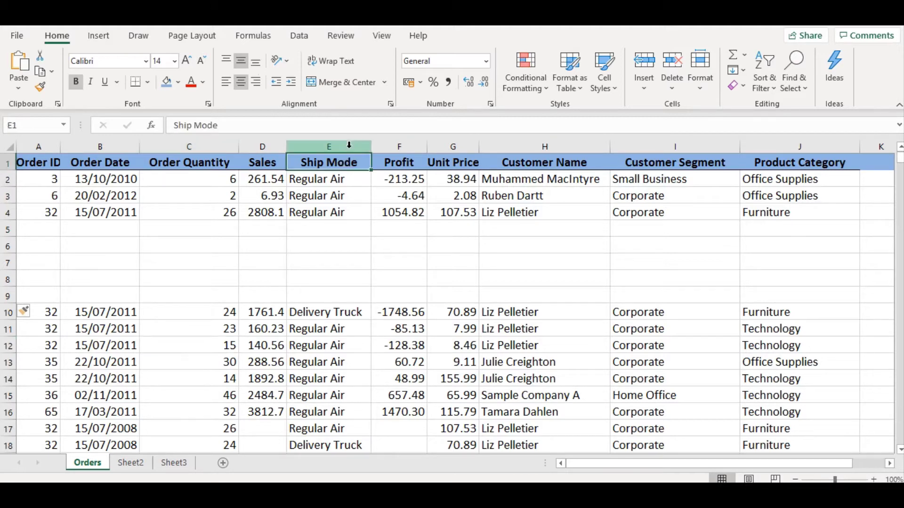
key("ctrl+space")
left_click(400, 146)
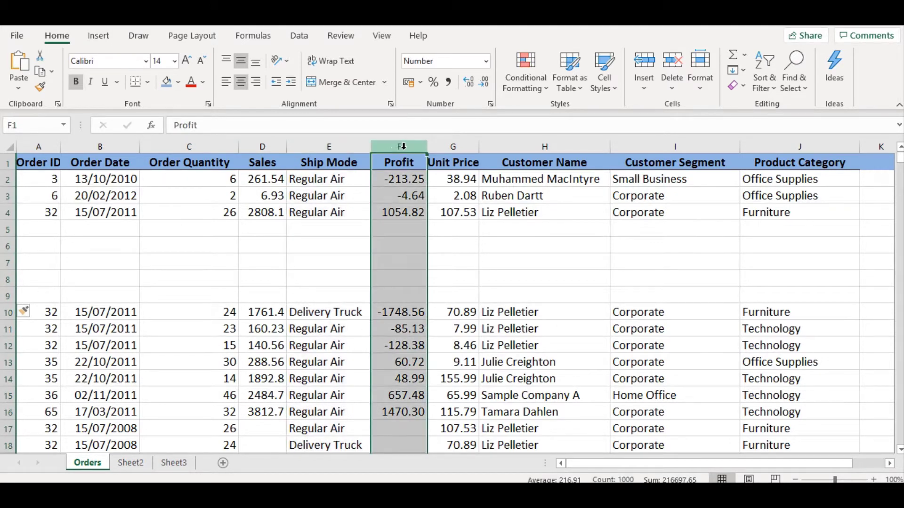
left_click_drag(403, 146, 516, 147)
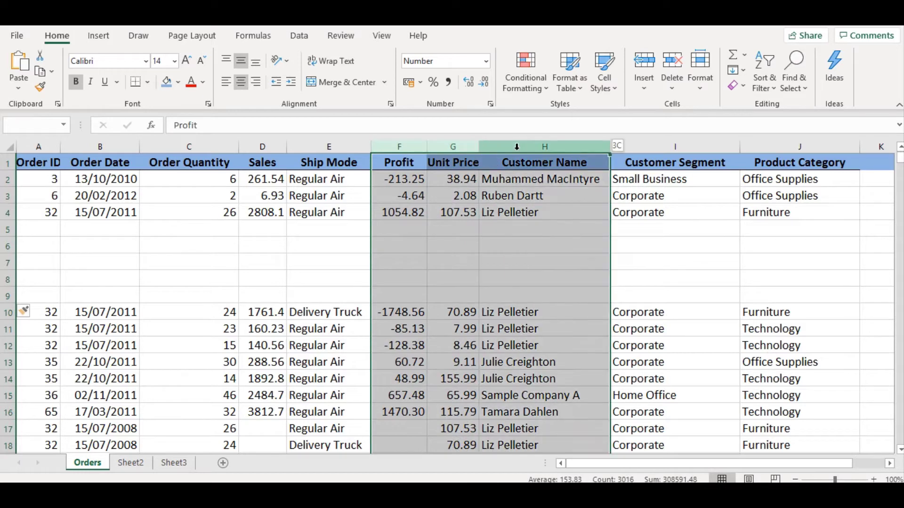
right_click(518, 149)
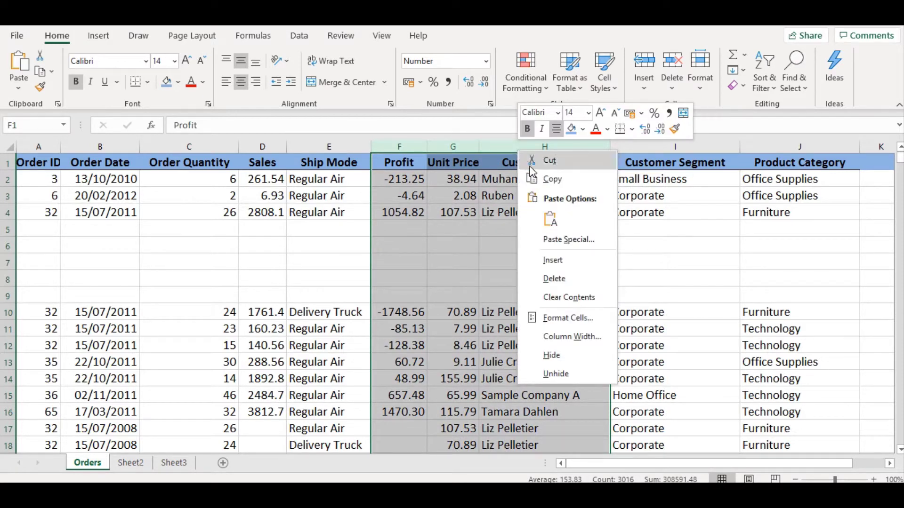
left_click(547, 260)
left_click(672, 228)
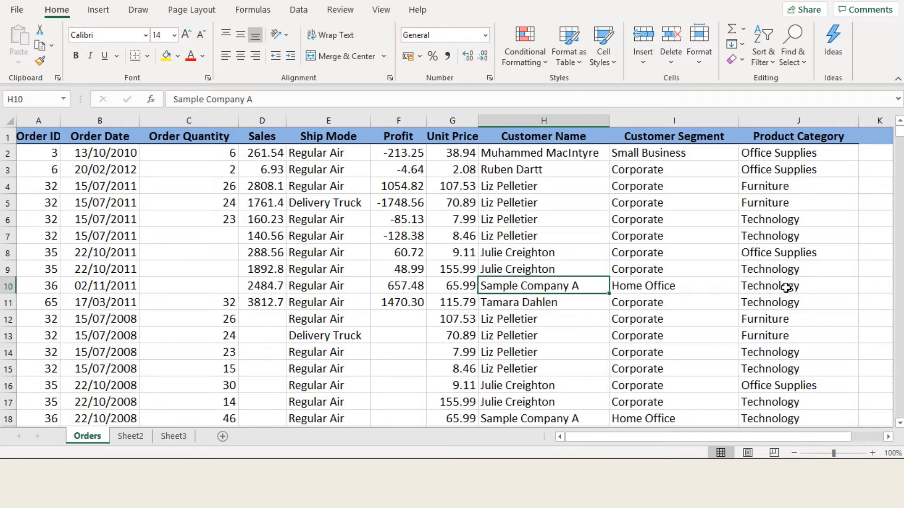
Step: Turn on header filters and select the empty Order Quantity cells C7:C10
left_click(763, 47)
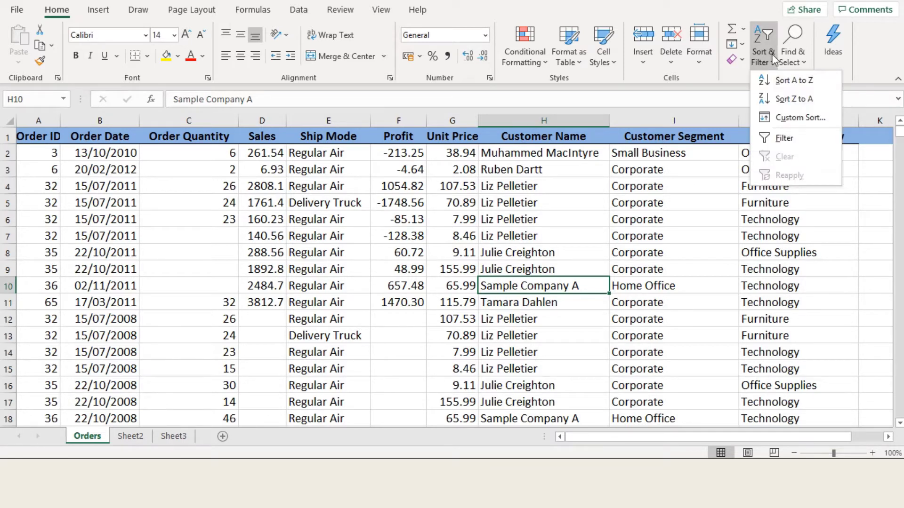
left_click(768, 134)
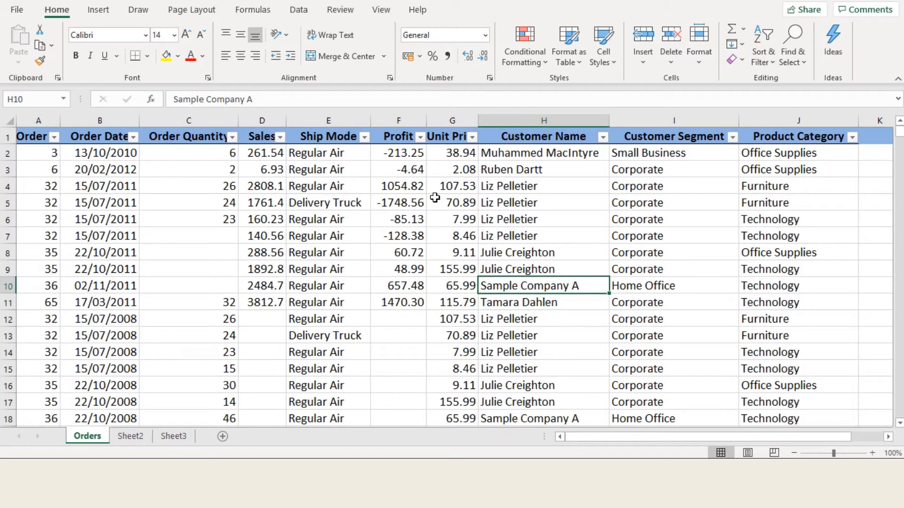
left_click(221, 121)
left_click_drag(196, 230, 193, 281)
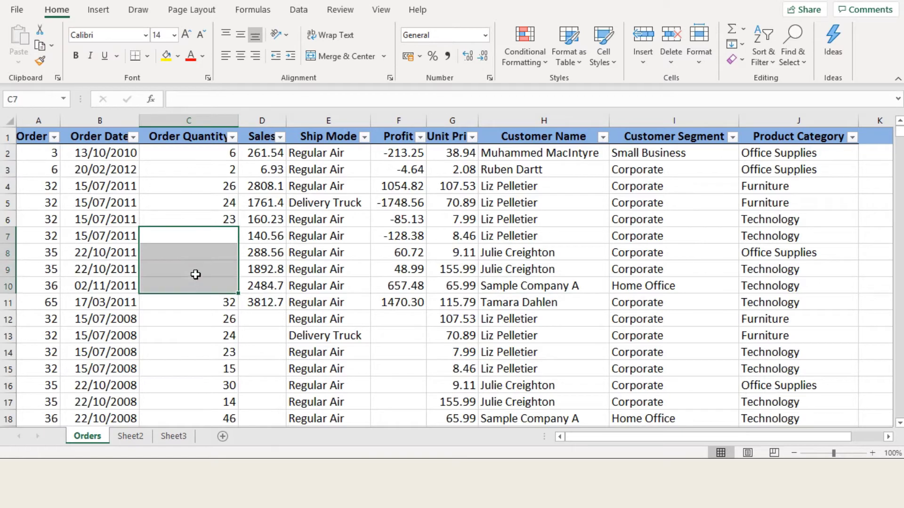
left_click(260, 254)
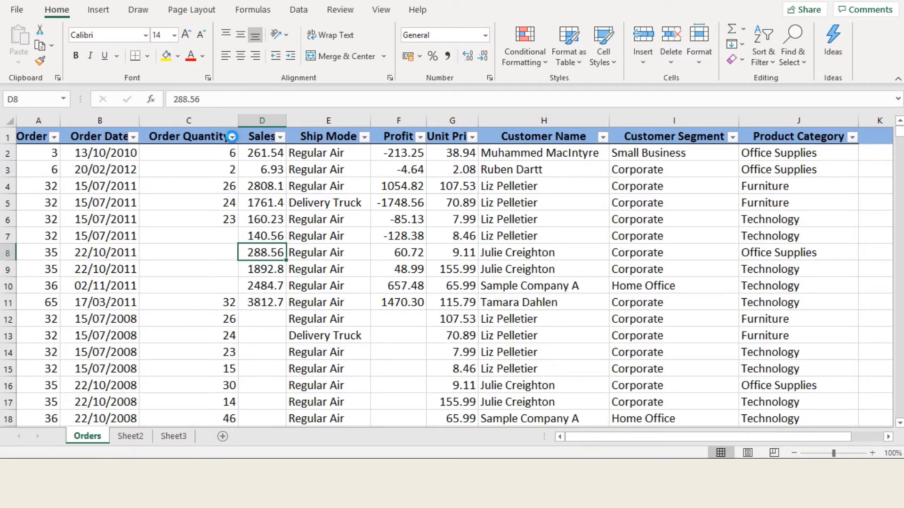
Step: Filter Order Quantity to show only (Blanks), leaving rows 7–10 visible
left_click(233, 137)
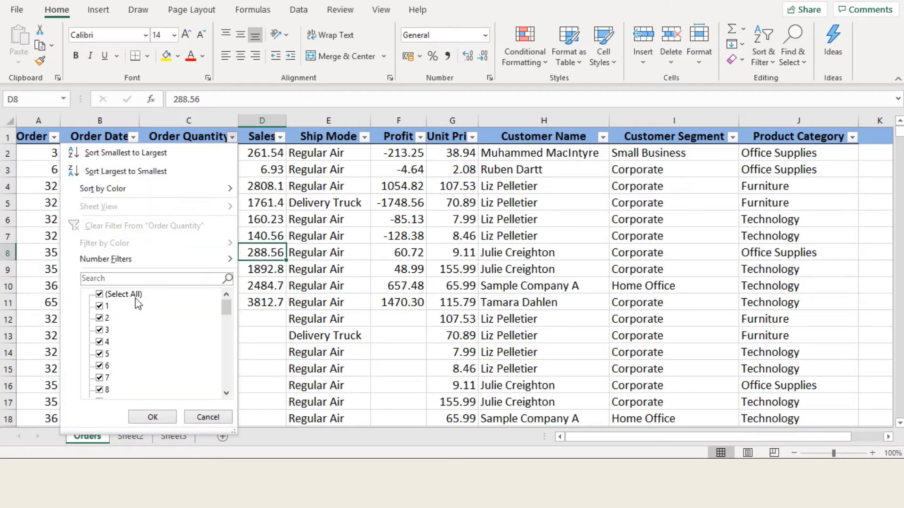
left_click(122, 295)
left_click_drag(224, 312, 226, 394)
left_click(119, 389)
left_click(152, 417)
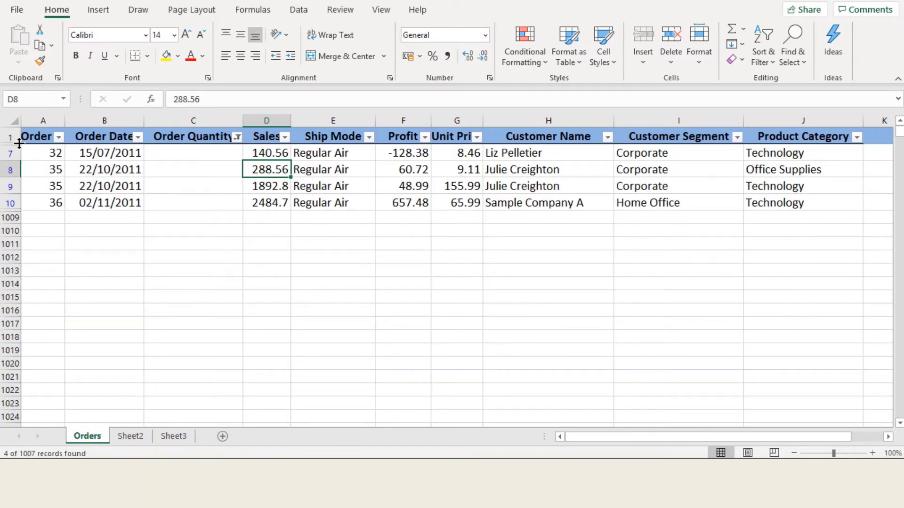
Step: Delete the four filtered rows 7–10 with blank Order Quantity
left_click_drag(11, 152, 9, 202)
right_click(151, 197)
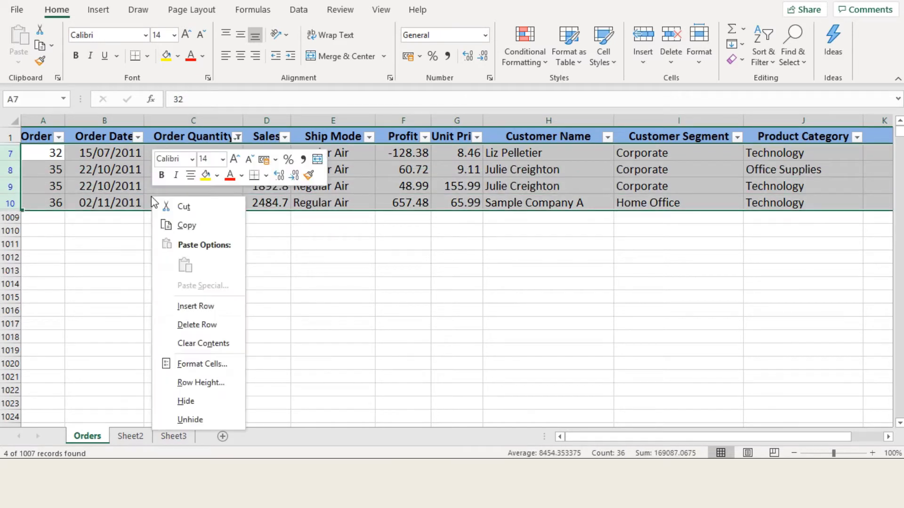
left_click(177, 325)
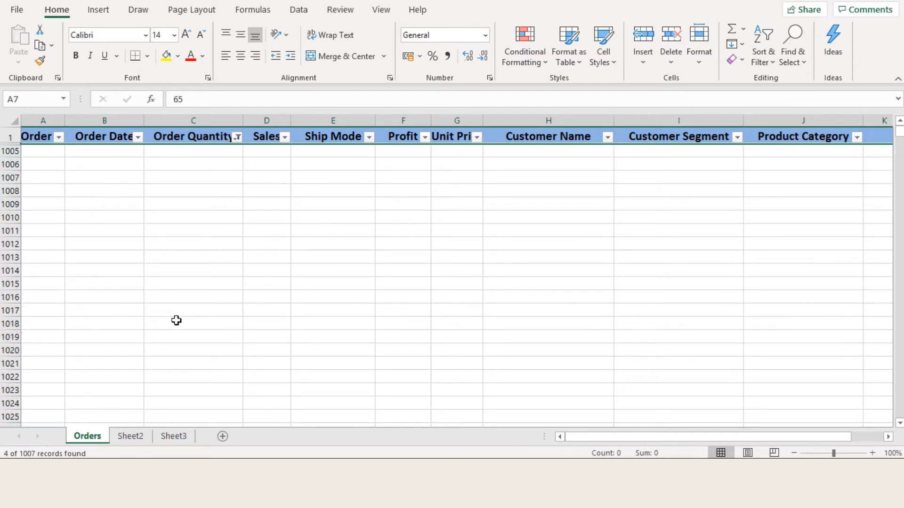
Step: Reset the Order Quantity filter to (Select All) so every record shows
left_click(237, 136)
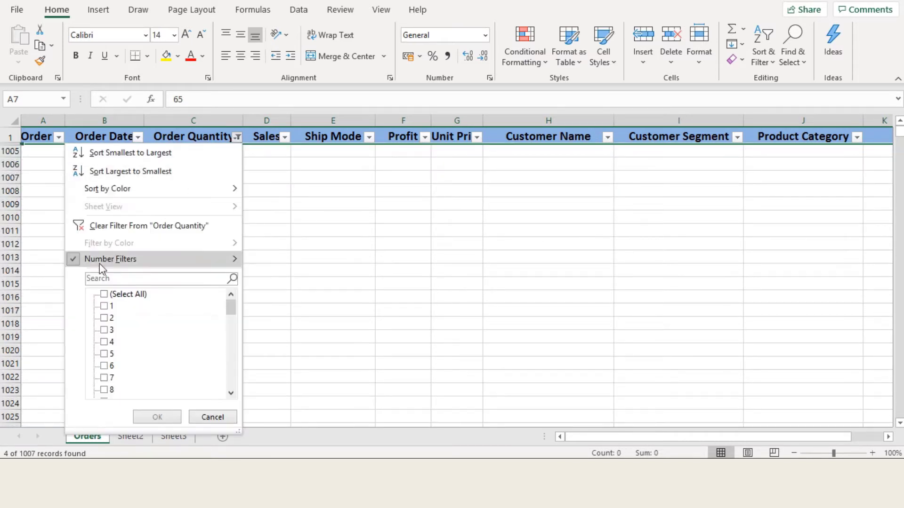
left_click(104, 294)
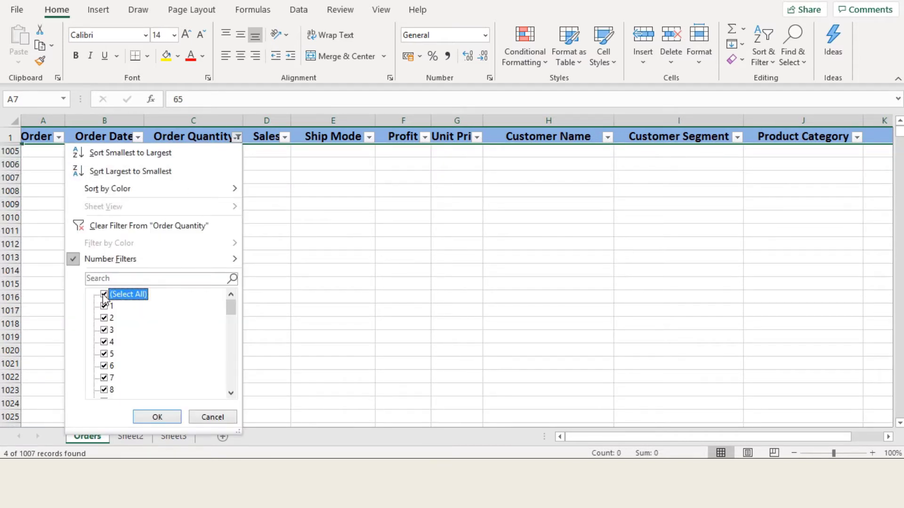
left_click(157, 418)
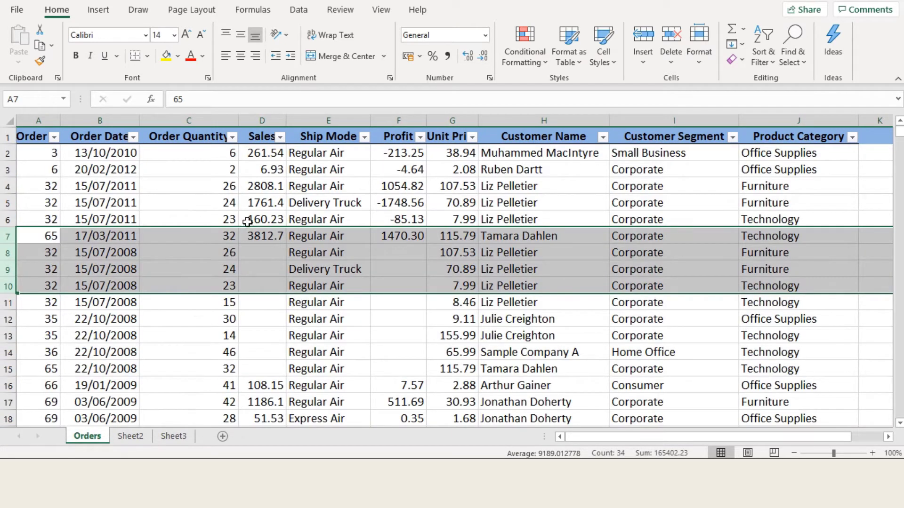
left_click(312, 215)
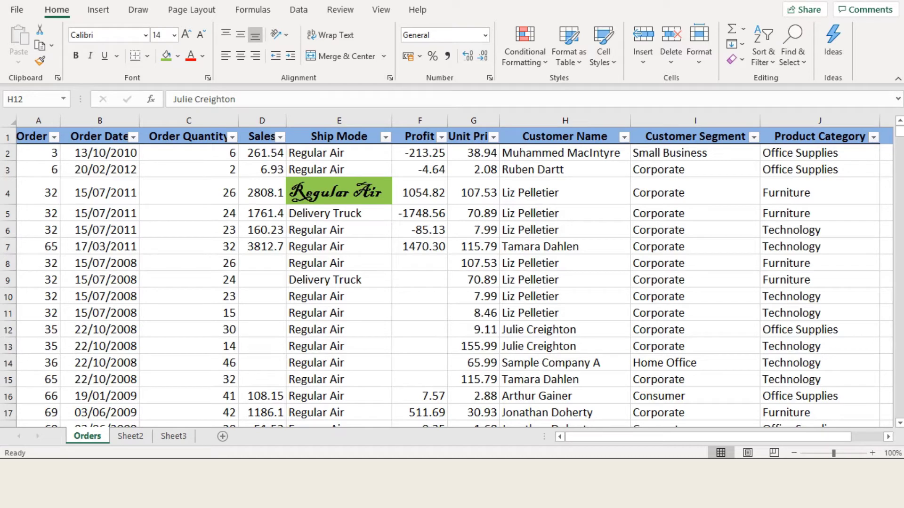
left_click(364, 185)
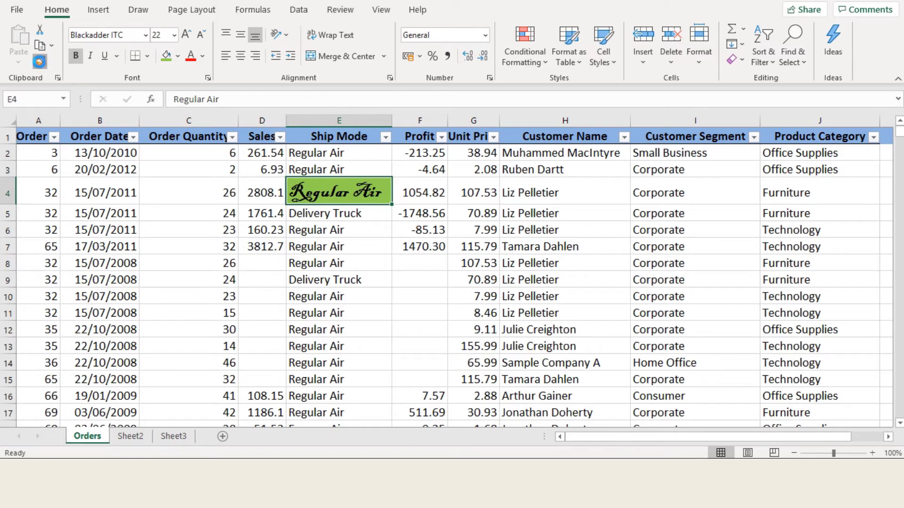
left_click(39, 62)
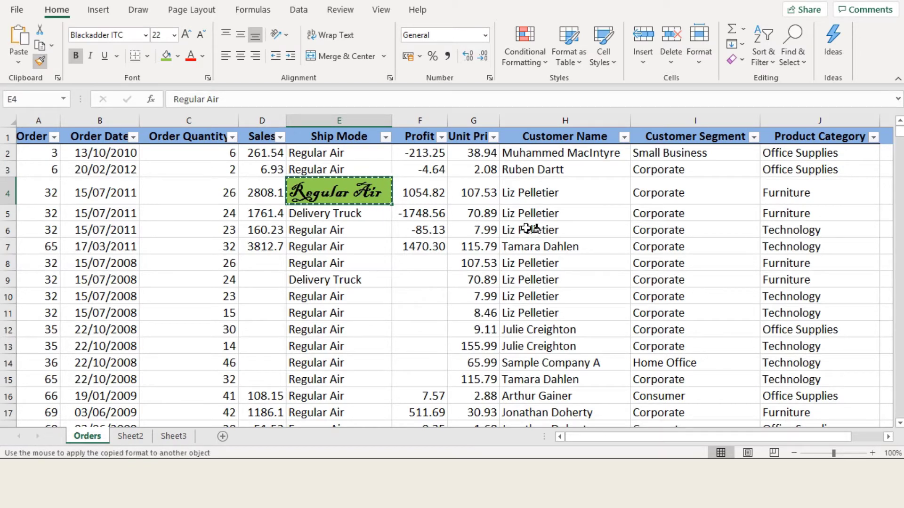
left_click(524, 246)
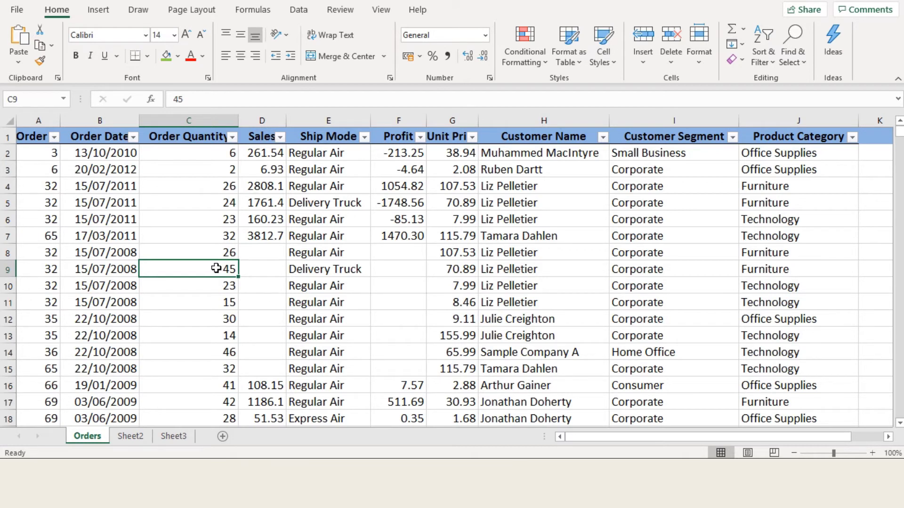
type("'")
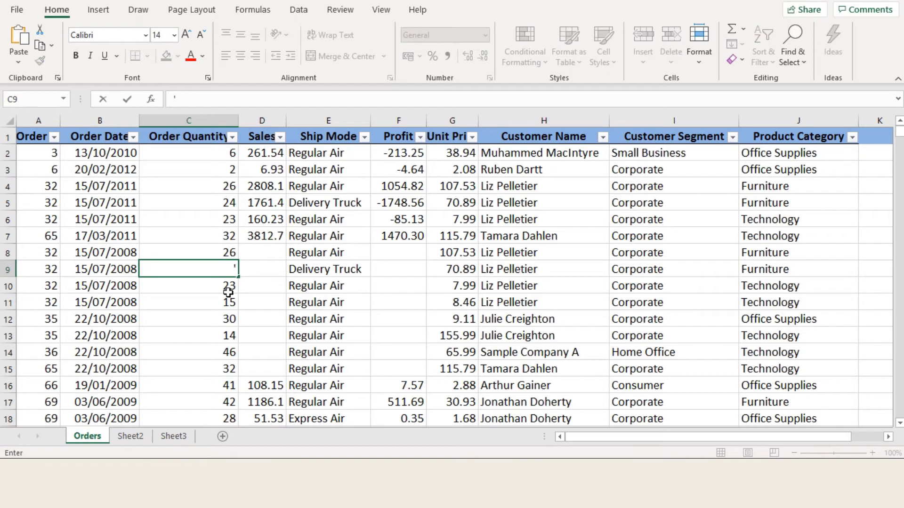
type("0045")
key("Return")
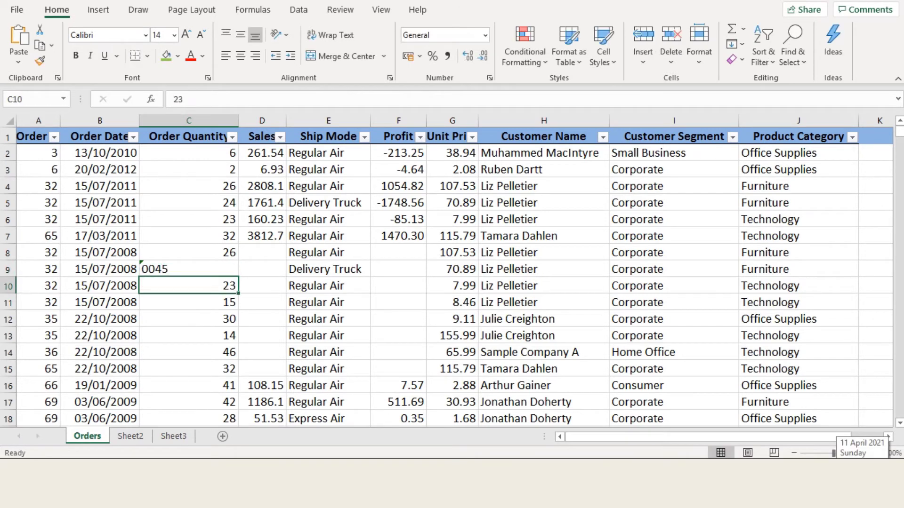
left_click(207, 266)
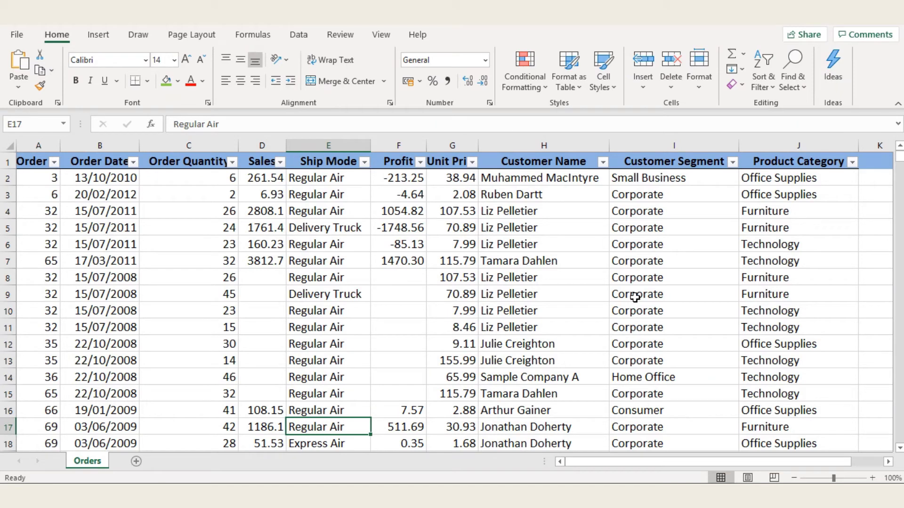
Step: Change the Orders tab name to 'Orders Record sheet'
double_click(85, 461)
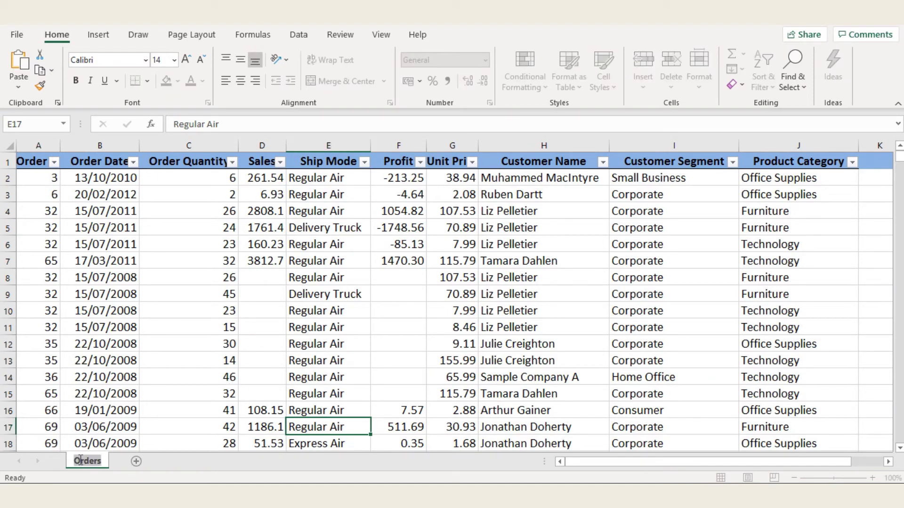
type("Orders ")
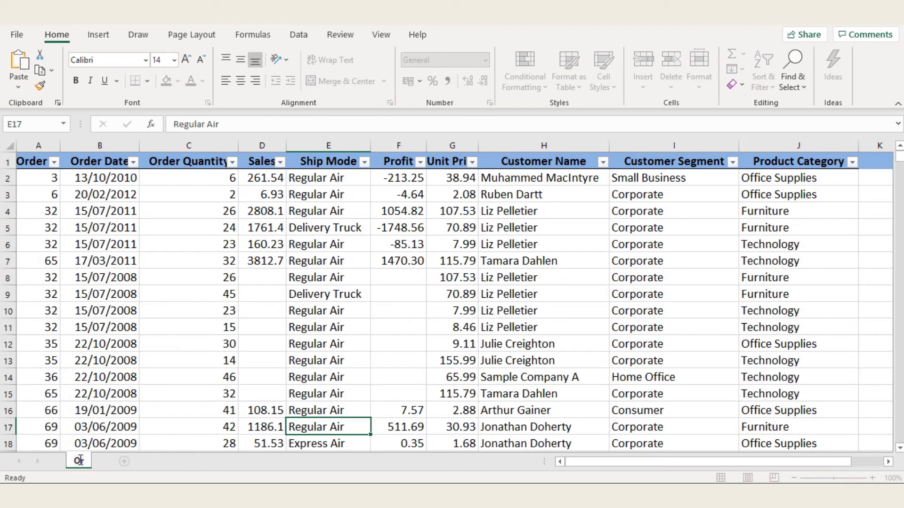
type("R")
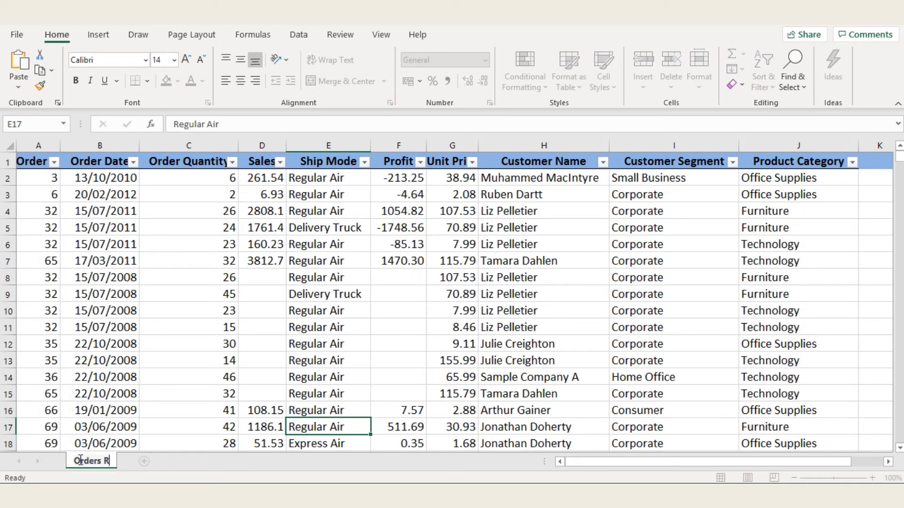
type("ecord sheet")
key("Return")
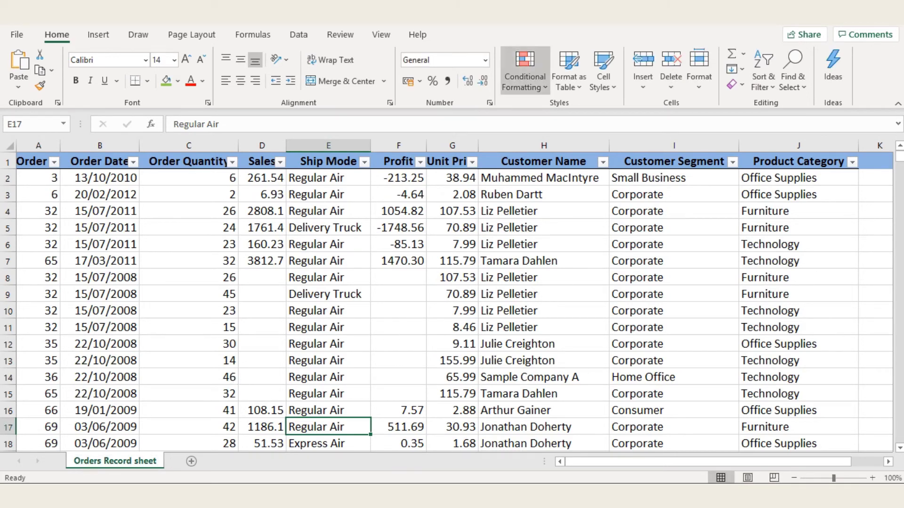
mouse_move(403, 31)
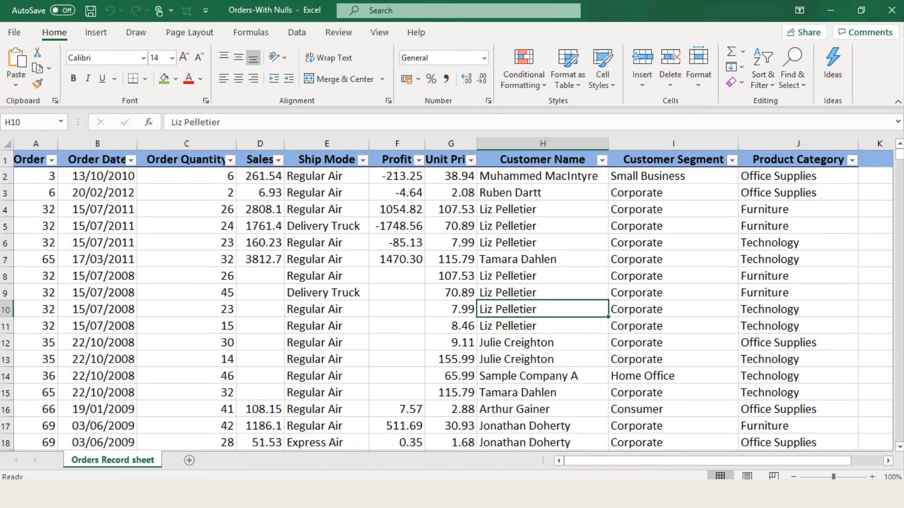
Step: Open the Quick Access Toolbar page in Excel Options via More Commands, listing All Commands
left_click(206, 10)
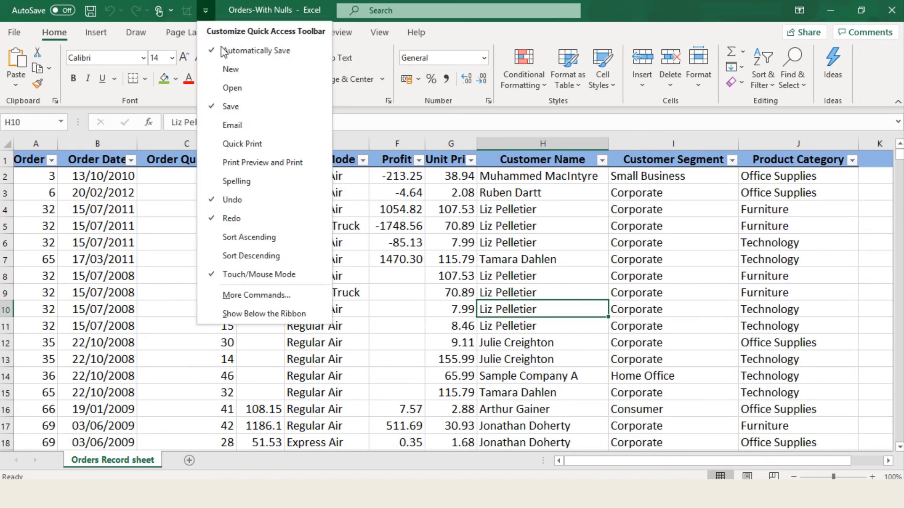
left_click(217, 296)
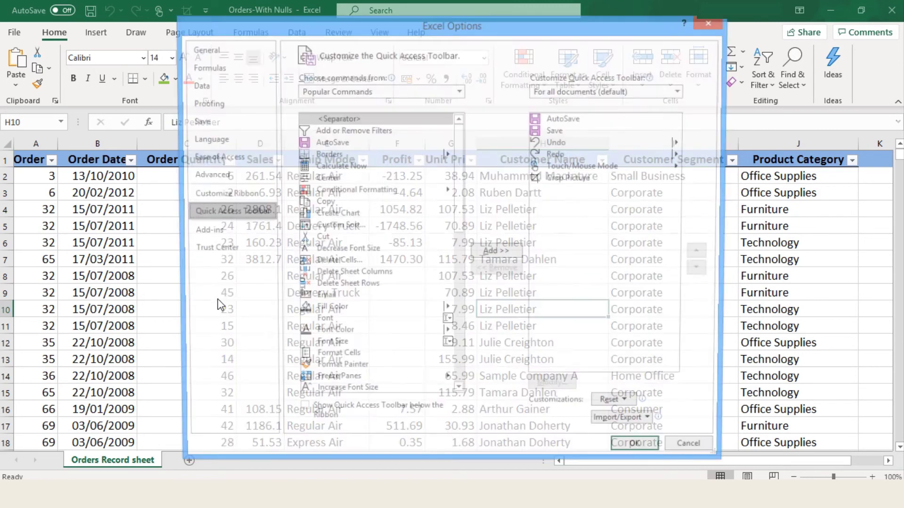
left_click(459, 91)
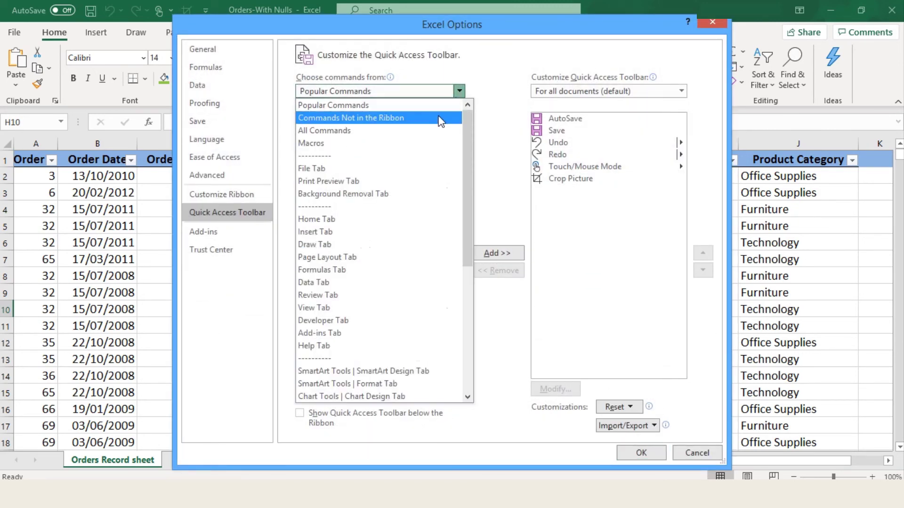
left_click(430, 131)
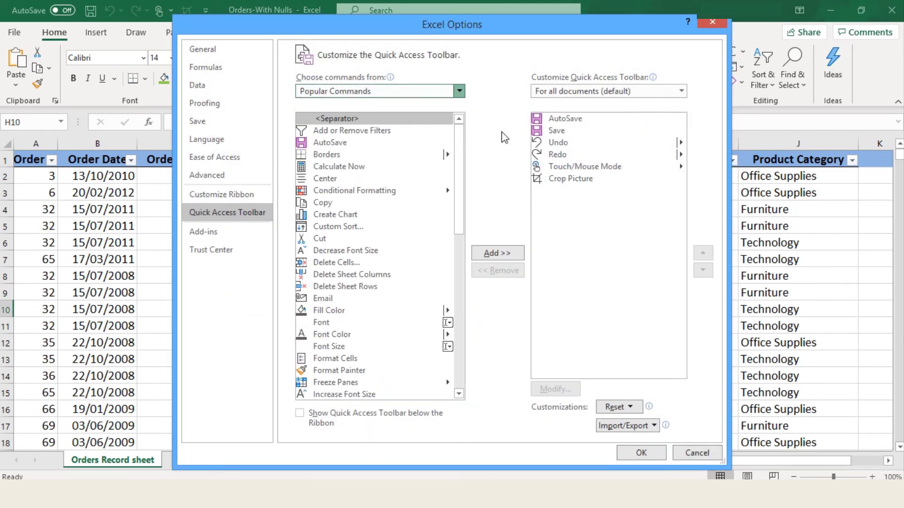